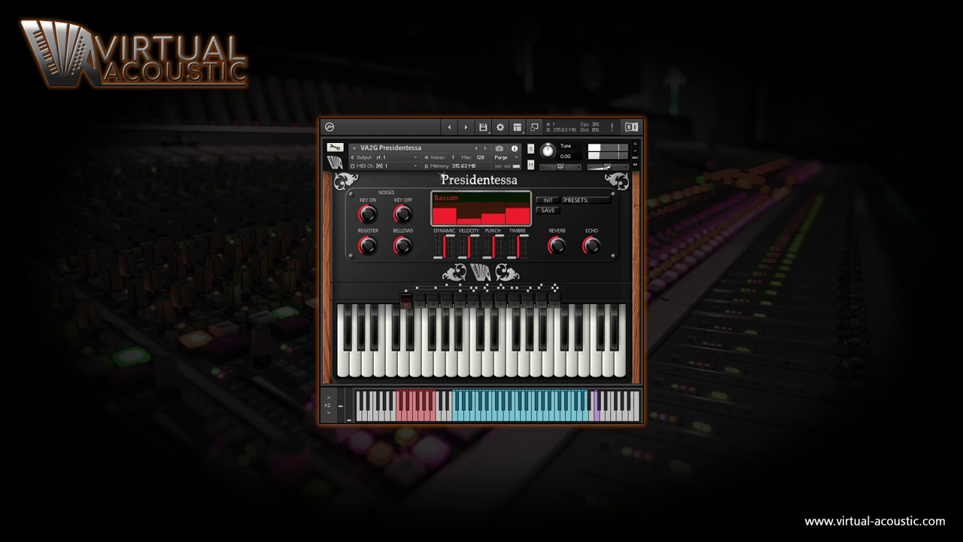
Step: Lower the dynamic high limit to 107 and the velocity high limit to 16, and drop punch to 0
{"action": "mouse_move", "coordinate": [444, 242]}
{"action": "left_mouse_down"}
{"action": "mouse_move", "coordinate": [441, 259]}
{"action": "mouse_move", "coordinate": [440, 250]}
{"action": "left_mouse_up"}
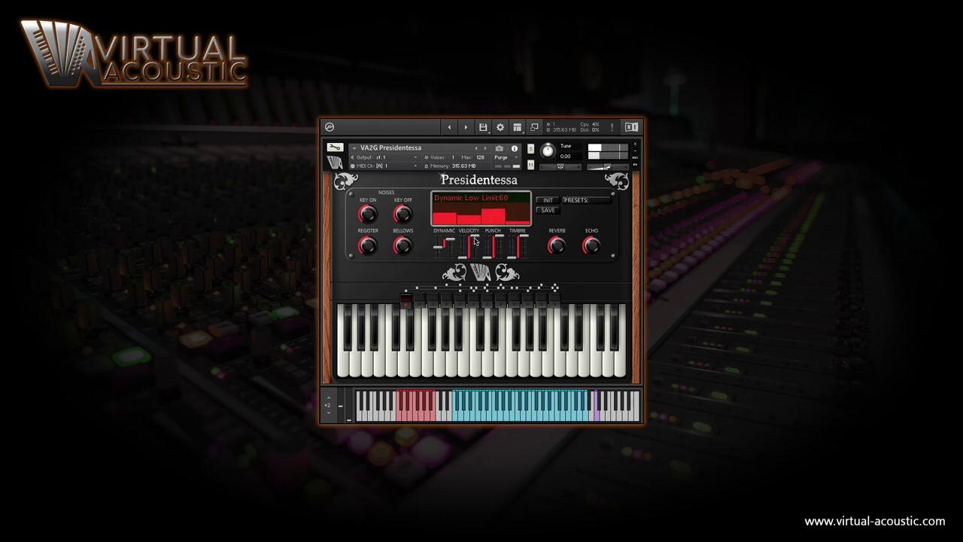
{"action": "mouse_move", "coordinate": [472, 237]}
{"action": "left_mouse_down"}
{"action": "mouse_move", "coordinate": [476, 258]}
{"action": "mouse_move", "coordinate": [466, 258]}
{"action": "mouse_move", "coordinate": [490, 236]}
{"action": "left_mouse_up"}
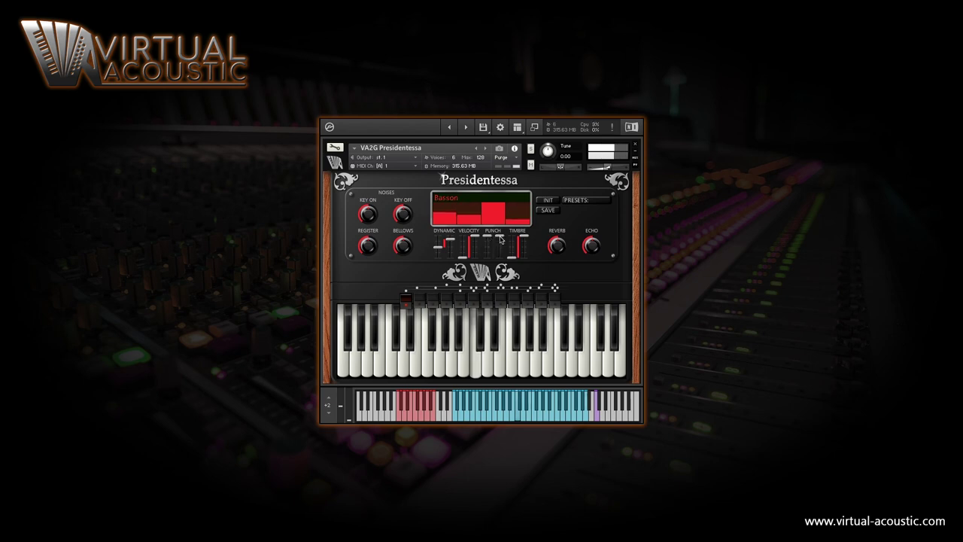
{"action": "left_click_drag", "start_coordinate": [492, 242], "coordinate": [526, 235]}
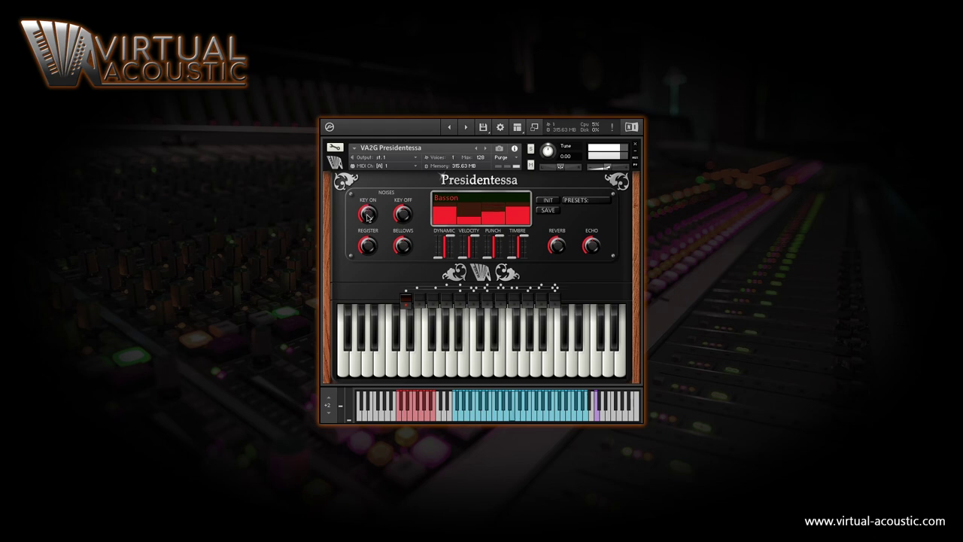
Step: Set the key-press noise to 62% after trying 0% and 100%
{"action": "left_click_drag", "start_coordinate": [367, 218], "coordinate": [369, 249]}
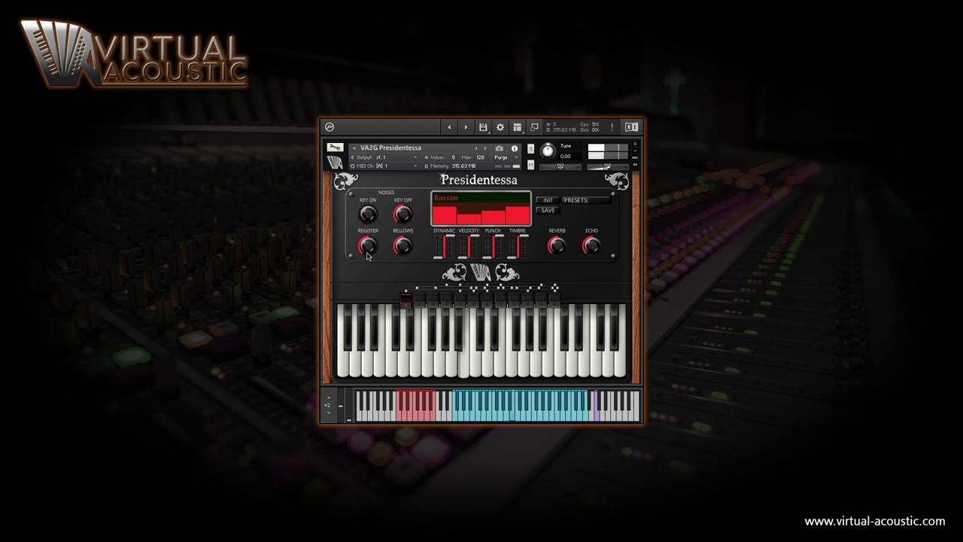
{"action": "scroll", "coordinate": [366, 225], "scroll_direction": "up", "scroll_amount": 4}
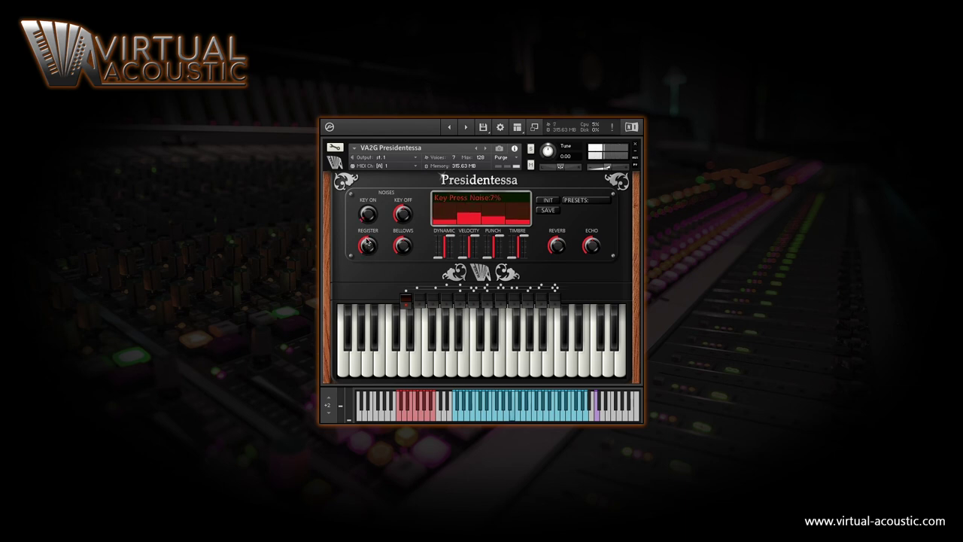
{"action": "left_click_drag", "start_coordinate": [366, 226], "coordinate": [363, 181]}
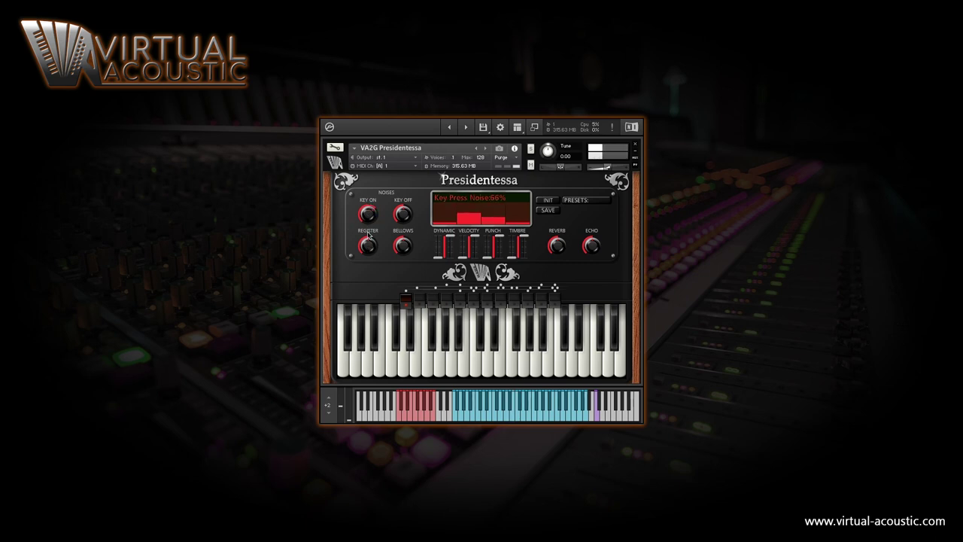
{"action": "mouse_move", "coordinate": [368, 215]}
{"action": "mouse_move", "coordinate": [368, 215]}
{"action": "left_mouse_down"}
{"action": "mouse_move", "coordinate": [372, 262]}
{"action": "mouse_move", "coordinate": [370, 220]}
{"action": "left_mouse_up"}
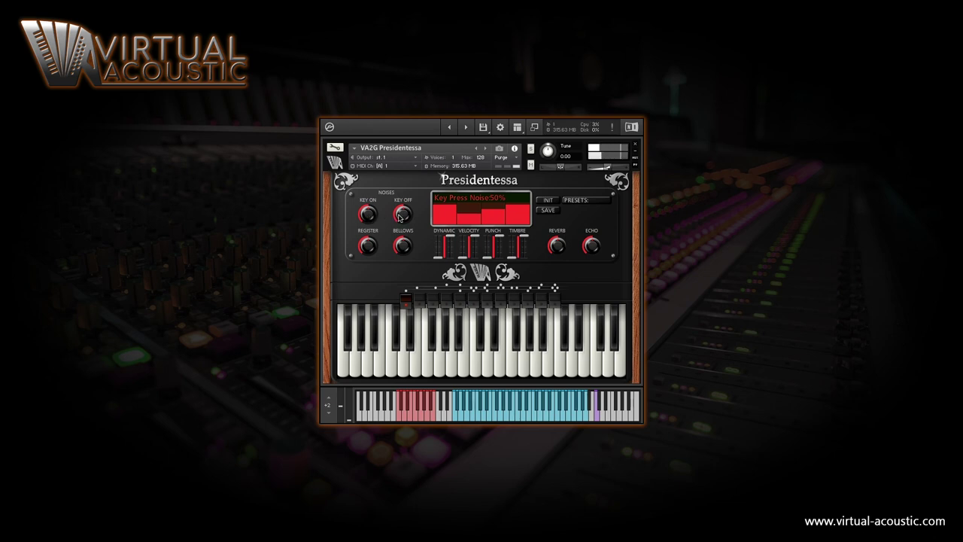
Step: Turn the key-release noise off completely
{"action": "left_click_drag", "start_coordinate": [404, 216], "coordinate": [406, 193]}
{"action": "scroll", "coordinate": [404, 211], "scroll_direction": "up", "scroll_amount": 2}
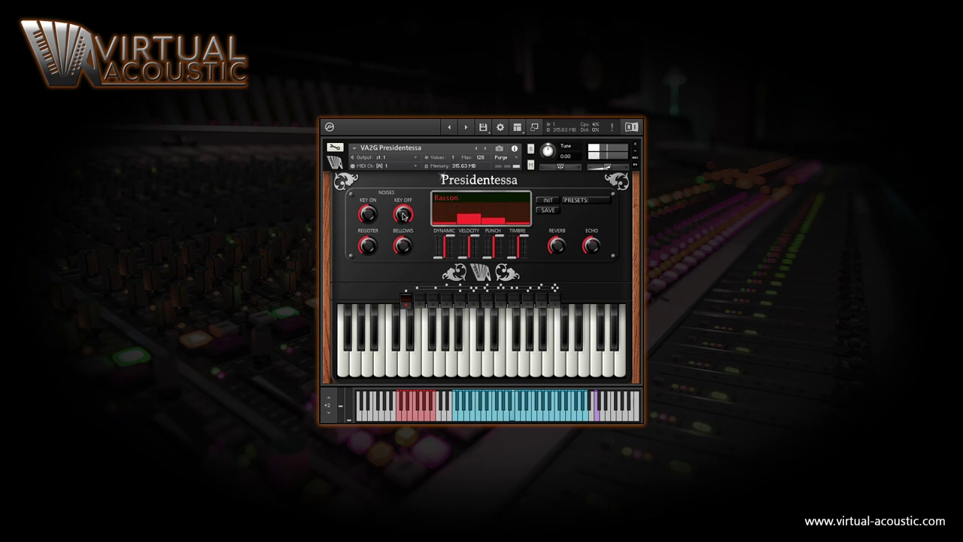
{"action": "left_click_drag", "start_coordinate": [404, 216], "coordinate": [403, 243]}
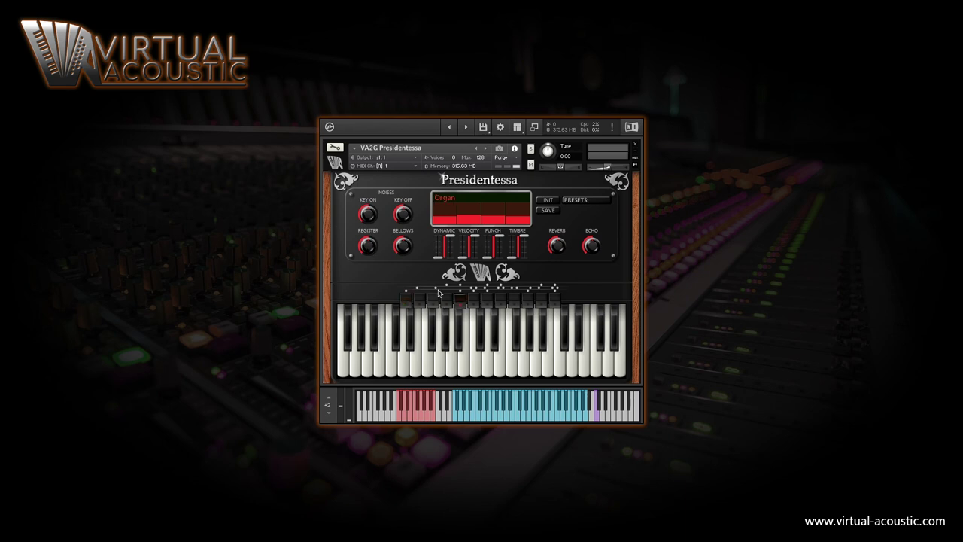
Step: Set the register-switch noise to 8% and the bellows noise to 23%
{"action": "mouse_move", "coordinate": [370, 251]}
{"action": "left_mouse_down"}
{"action": "mouse_move", "coordinate": [369, 276]}
{"action": "mouse_move", "coordinate": [370, 243]}
{"action": "left_mouse_up"}
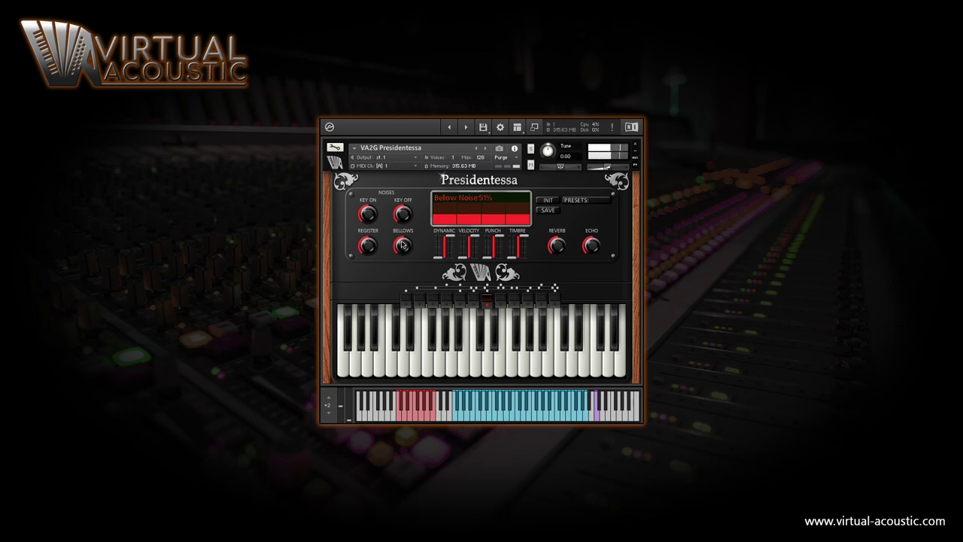
{"action": "left_click", "coordinate": [401, 253]}
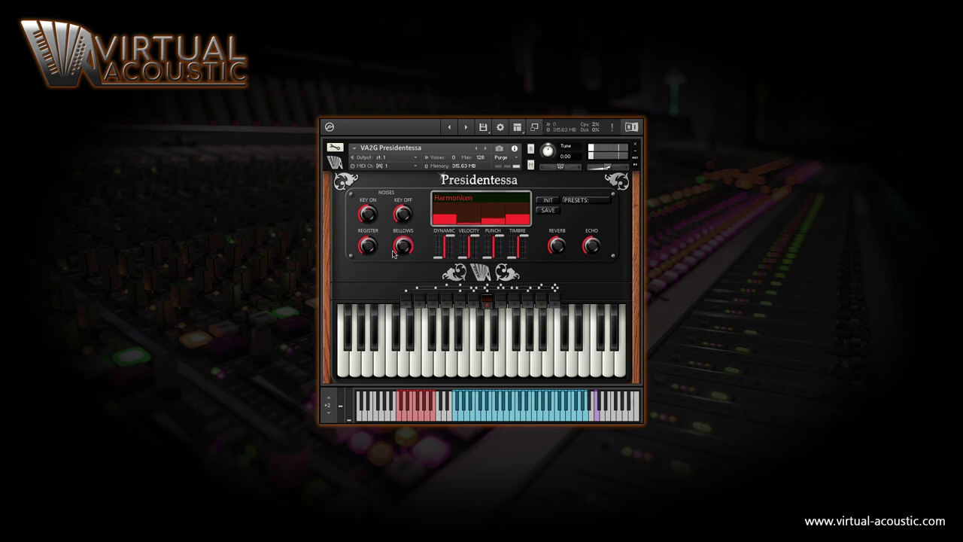
{"action": "left_click_drag", "start_coordinate": [393, 254], "coordinate": [404, 282]}
Step: Switch to the Clarinette register and turn the reverb down to 0%
{"action": "left_click", "coordinate": [420, 301]}
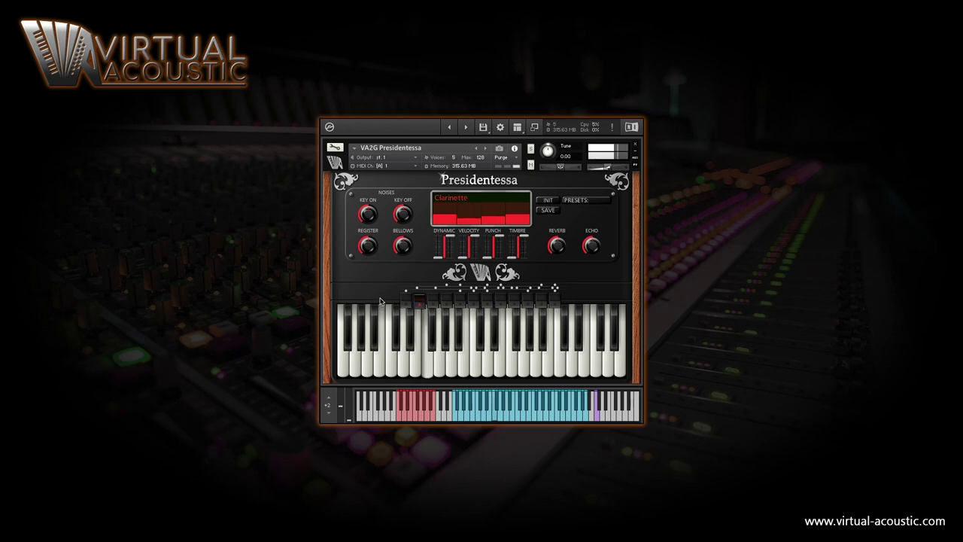
{"action": "left_click", "coordinate": [564, 238]}
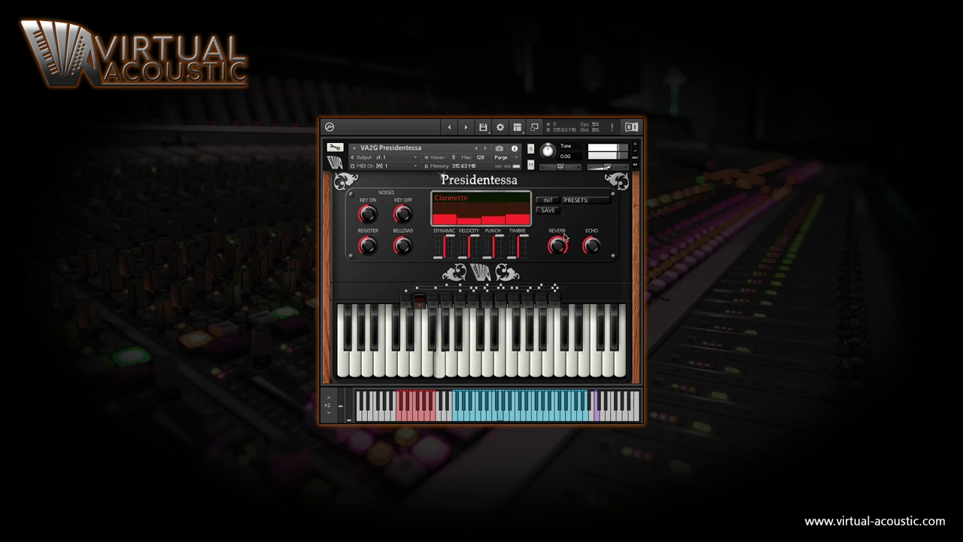
{"action": "left_click", "coordinate": [591, 245]}
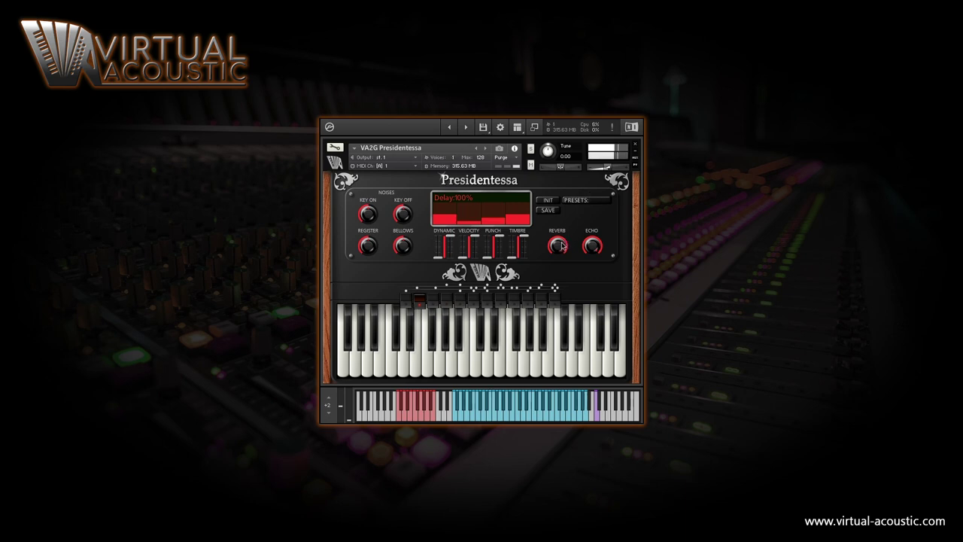
{"action": "mouse_move", "coordinate": [557, 244]}
{"action": "left_mouse_down"}
{"action": "mouse_move", "coordinate": [562, 315]}
{"action": "mouse_move", "coordinate": [560, 227]}
{"action": "left_mouse_up"}
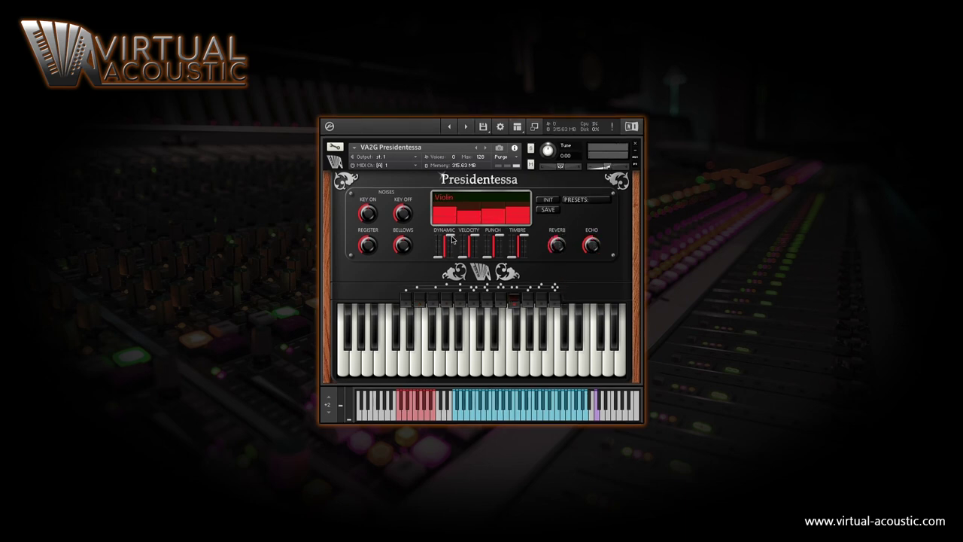
Step: Raise the dynamic low limit to 66 and the punch low limit, and lower the timbre high limit
{"action": "left_click_drag", "start_coordinate": [440, 260], "coordinate": [444, 249]}
{"action": "mouse_move", "coordinate": [402, 212]}
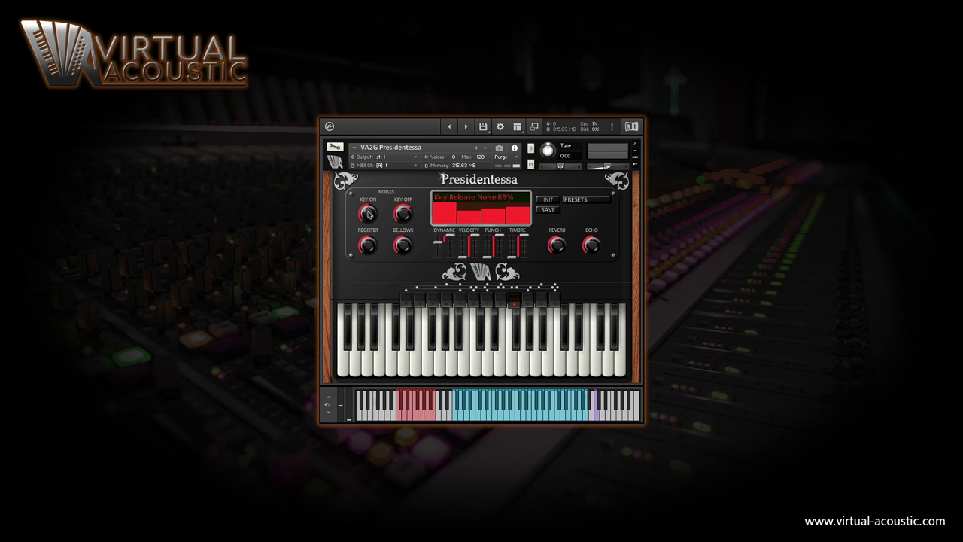
{"action": "mouse_move", "coordinate": [368, 244]}
{"action": "mouse_move", "coordinate": [404, 243]}
{"action": "mouse_move", "coordinate": [501, 239]}
{"action": "left_click_drag", "start_coordinate": [491, 260], "coordinate": [524, 250]}
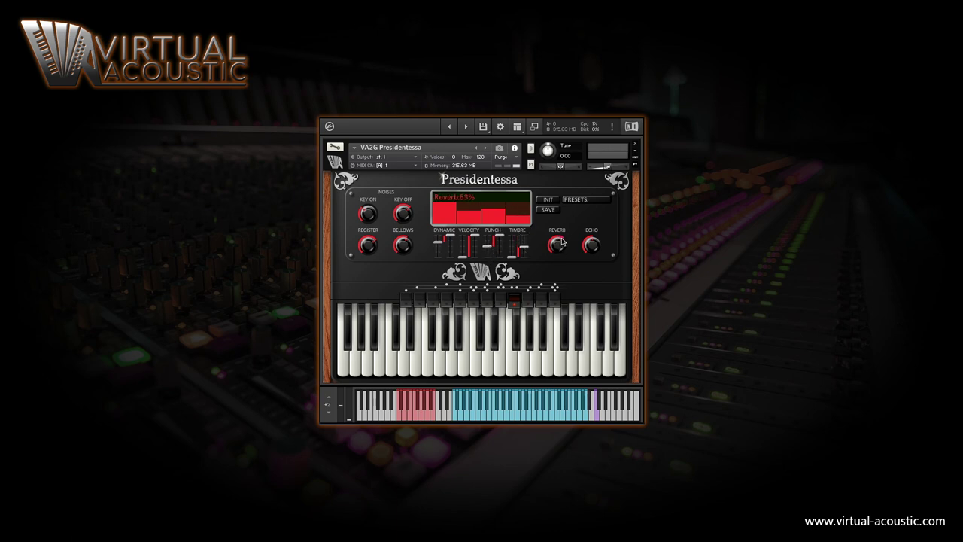
{"action": "mouse_move", "coordinate": [594, 255]}
Step: Switch to the Accordeon register and restore all settings to the default set with INIT
{"action": "left_click", "coordinate": [474, 300]}
{"action": "left_click", "coordinate": [548, 202]}
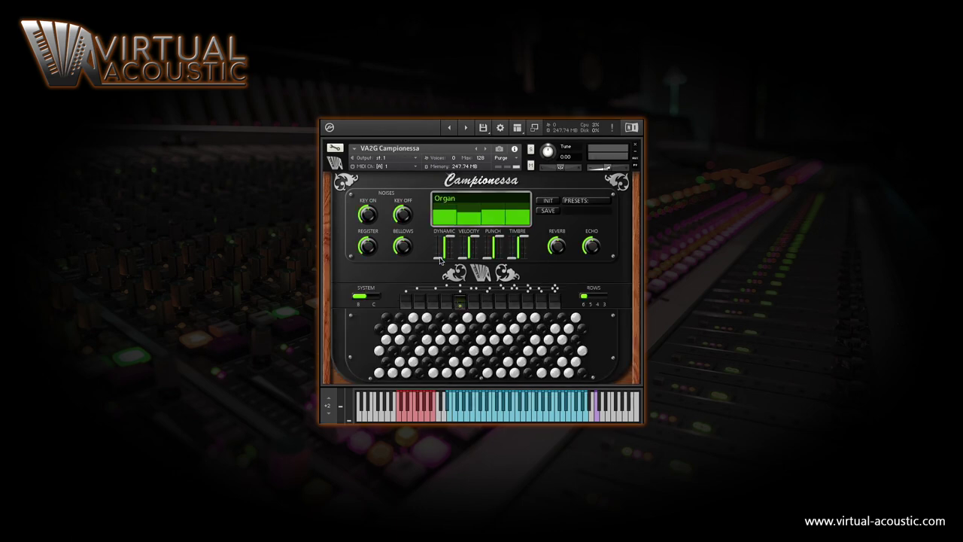
Step: Adjust the Campionessa's dynamic low limit, set punch high limit to 118, and check noise levels
{"action": "left_click", "coordinate": [442, 249]}
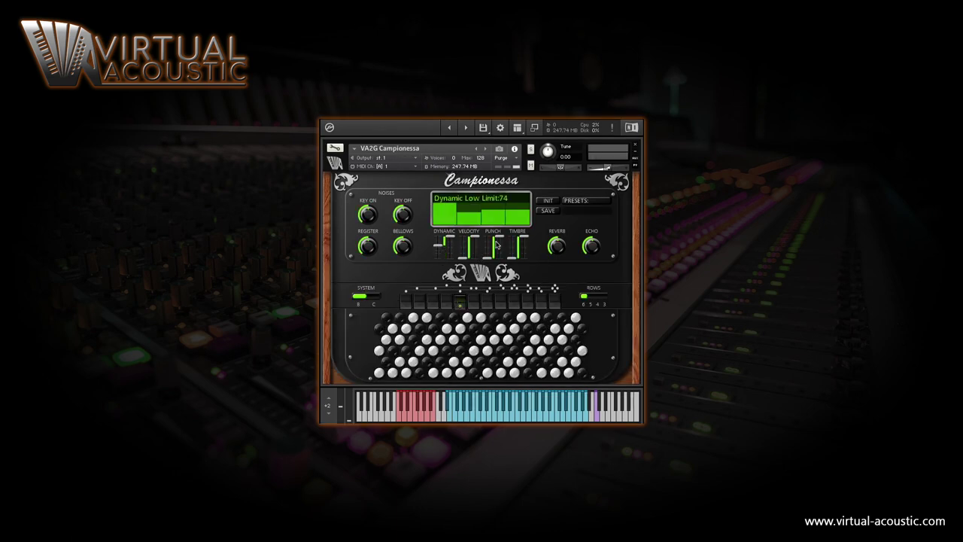
{"action": "left_click_drag", "start_coordinate": [501, 240], "coordinate": [523, 249]}
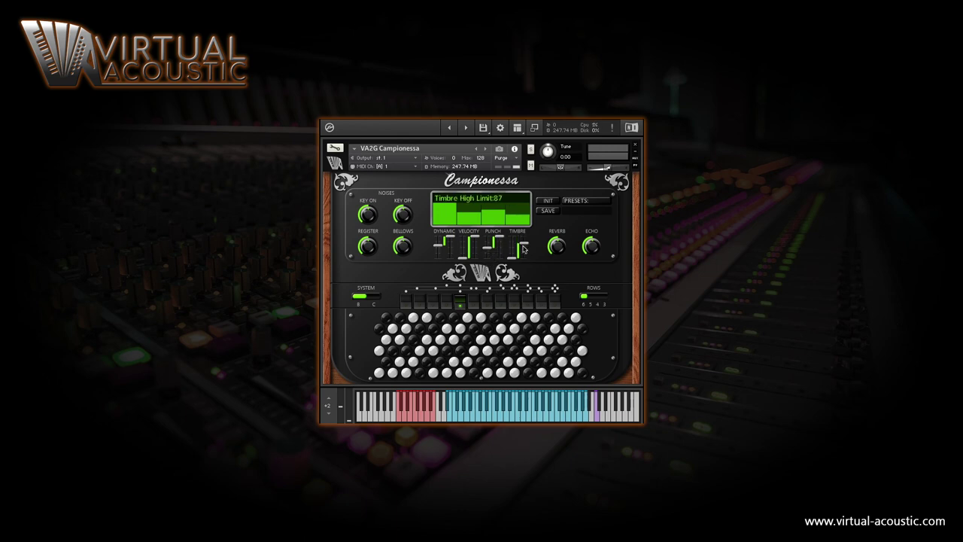
{"action": "left_click", "coordinate": [368, 214]}
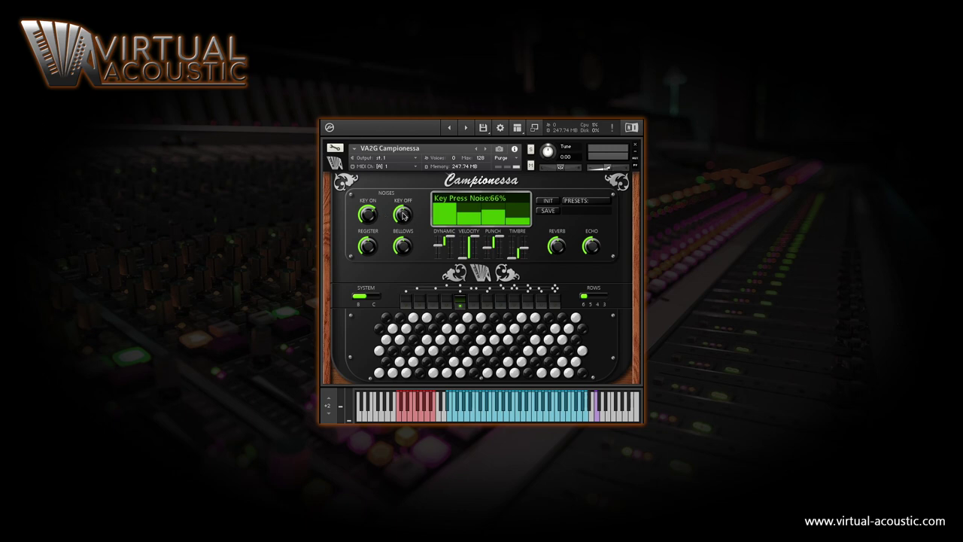
{"action": "left_click", "coordinate": [370, 247]}
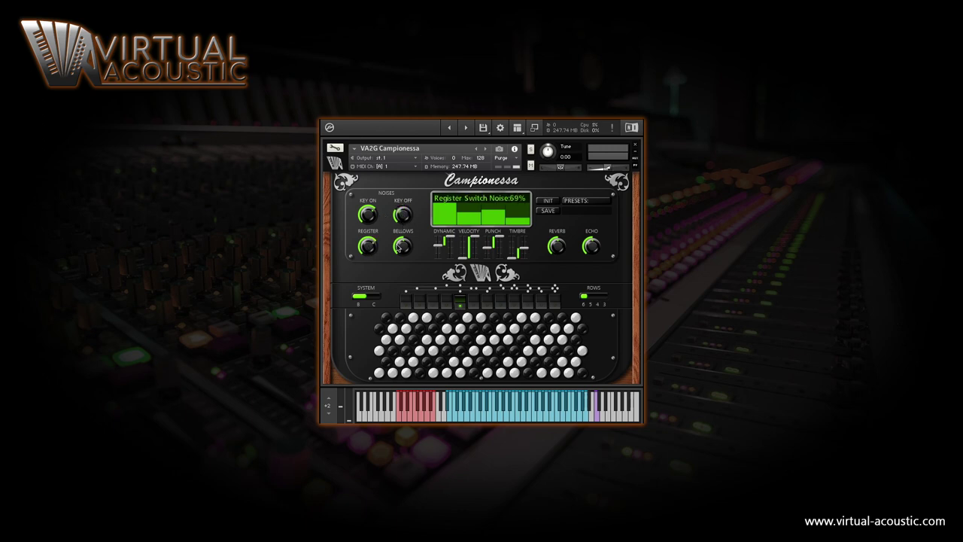
{"action": "left_click", "coordinate": [402, 251]}
Step: Turn the echo down to 25% and set the layout to C-system with 5 rows
{"action": "left_click", "coordinate": [558, 245]}
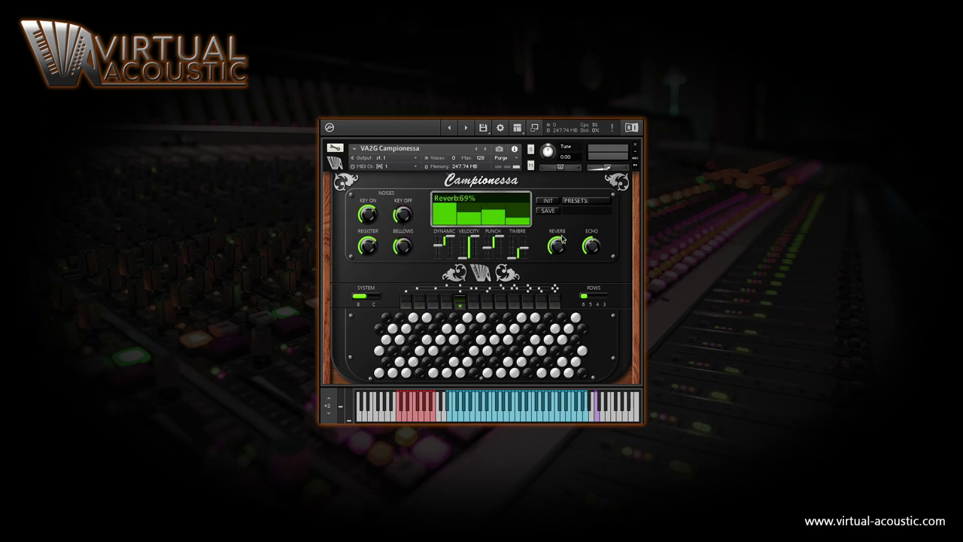
{"action": "left_click_drag", "start_coordinate": [594, 246], "coordinate": [593, 261]}
{"action": "left_click", "coordinate": [361, 298]}
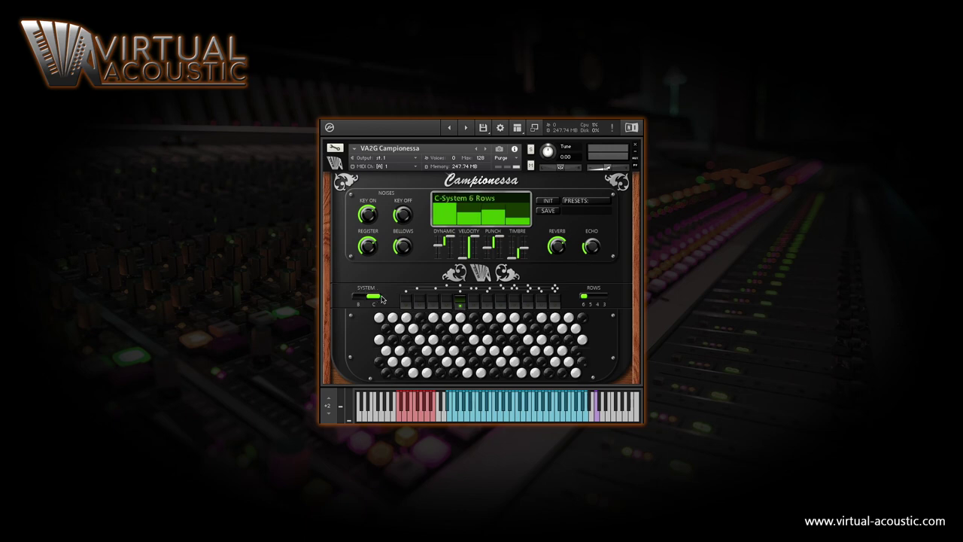
{"action": "left_click_drag", "start_coordinate": [588, 299], "coordinate": [592, 300]}
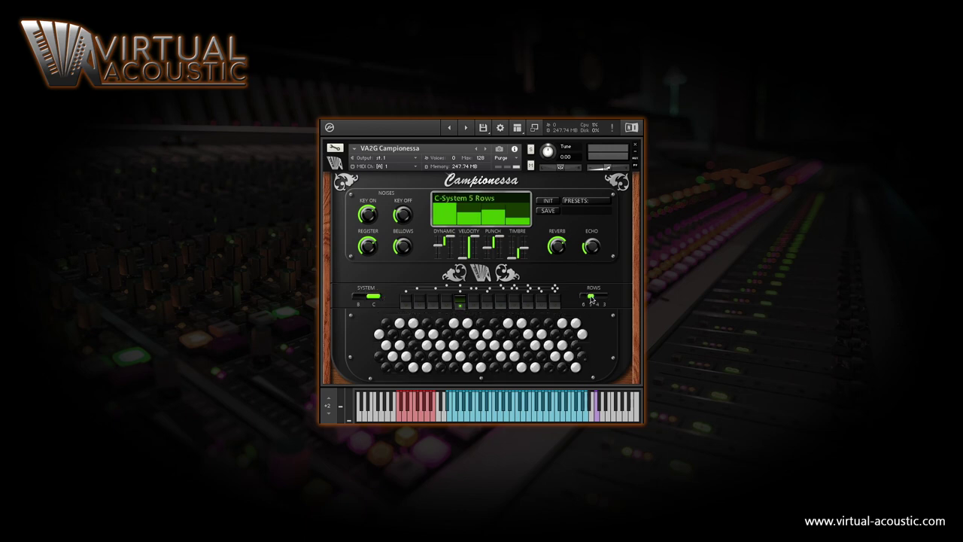
Step: Save the current settings into preset slot 3 under the name 'My Preset'
{"action": "left_click", "coordinate": [547, 212]}
{"action": "left_click", "coordinate": [585, 202]}
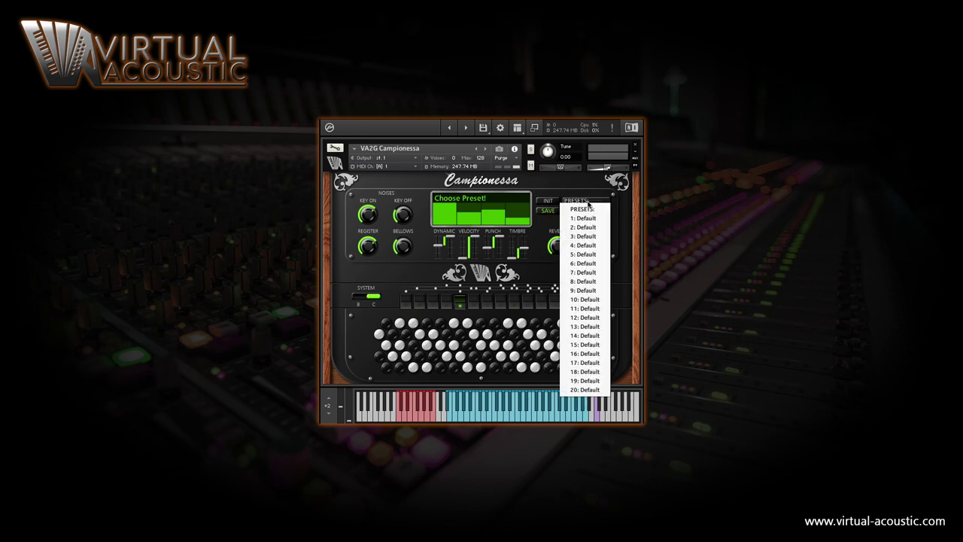
{"action": "left_click", "coordinate": [583, 243]}
{"action": "left_click", "coordinate": [572, 210]}
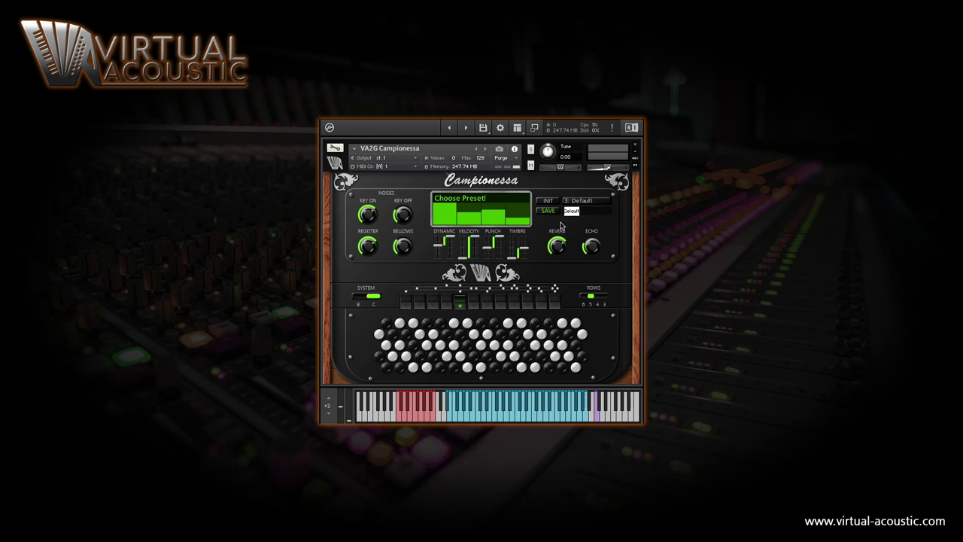
{"action": "type", "text": "My Preset"}
{"action": "left_click", "coordinate": [547, 212]}
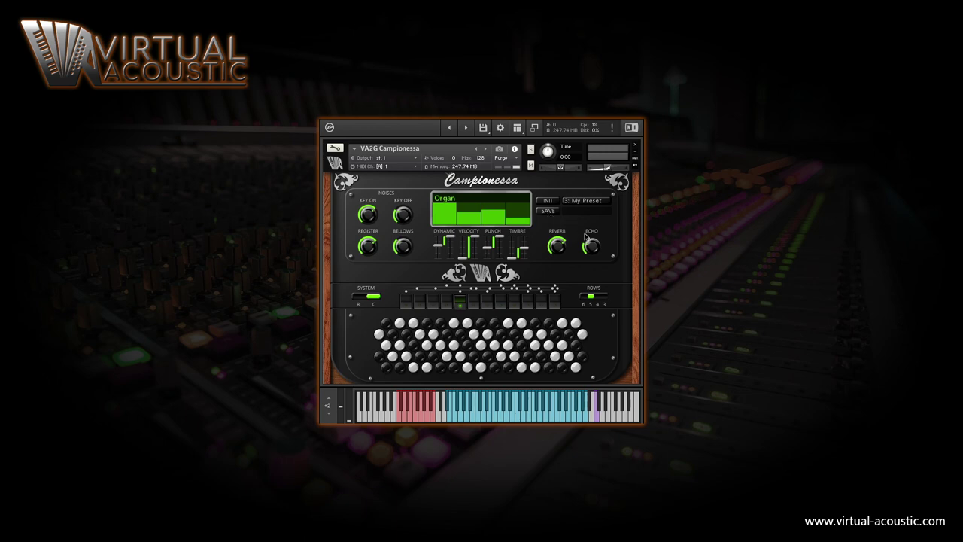
Step: Reset the sound parameters to defaults and return the layout to B-System 6 Rows
{"action": "left_click", "coordinate": [549, 202]}
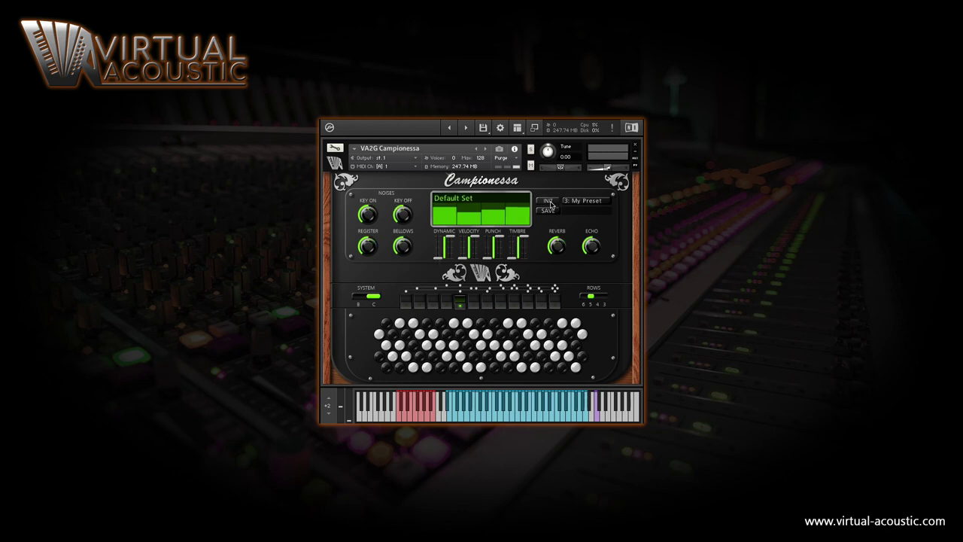
{"action": "left_click", "coordinate": [374, 298]}
{"action": "left_click", "coordinate": [582, 297]}
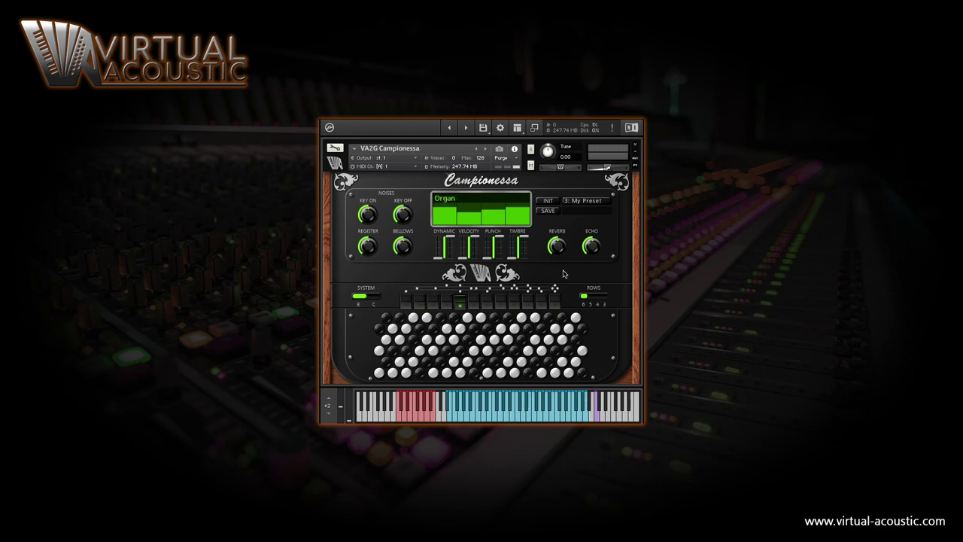
Step: Reset preset slot 3 to Default and review the preset list without changing it
{"action": "left_click", "coordinate": [550, 202]}
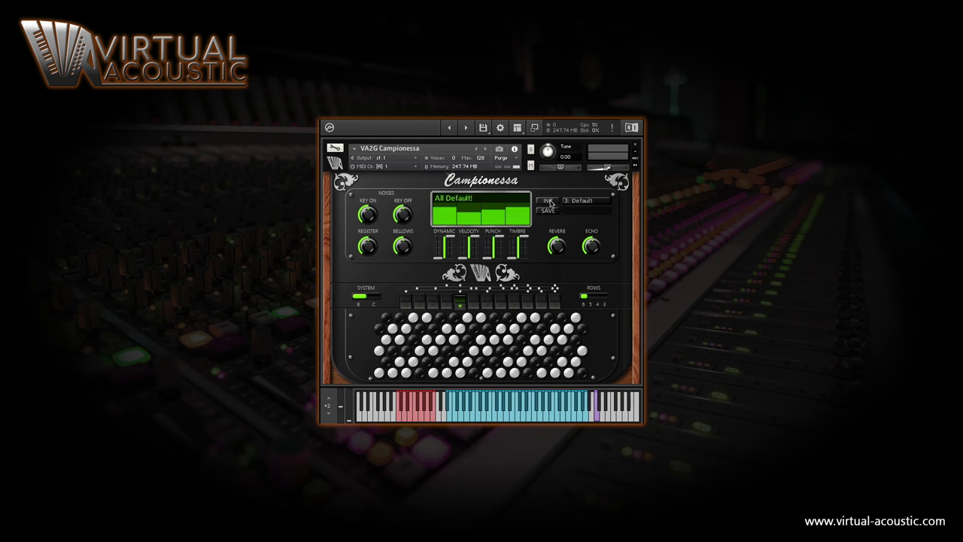
{"action": "left_click", "coordinate": [597, 203]}
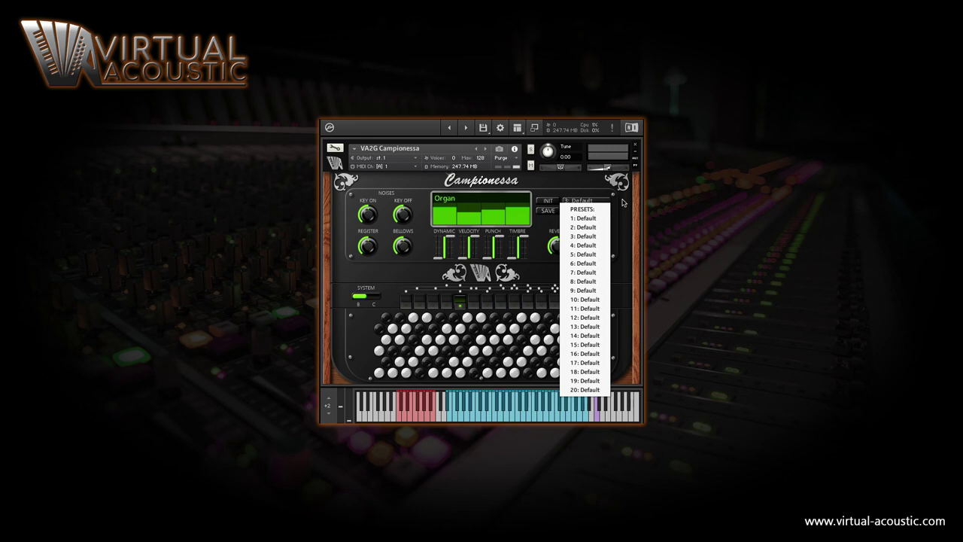
{"action": "left_click", "coordinate": [623, 203]}
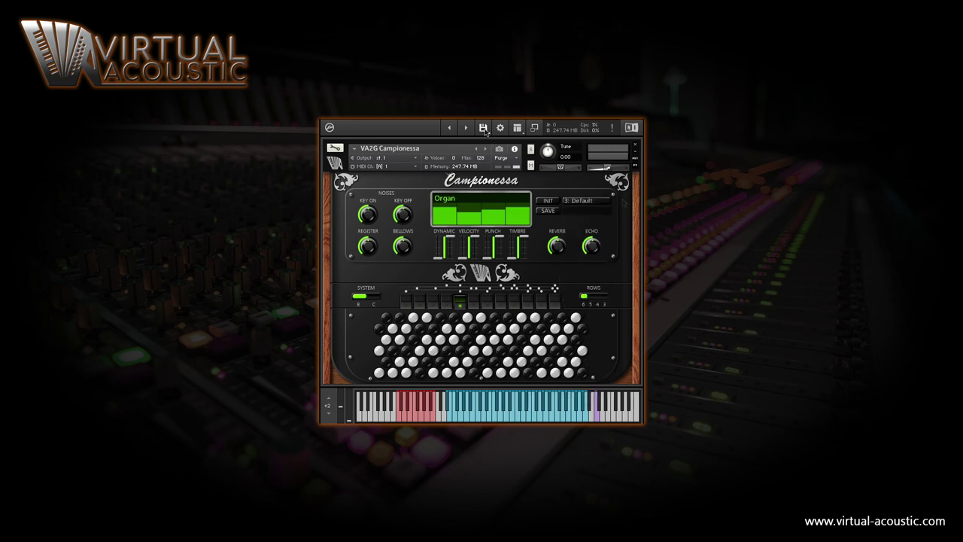
{"action": "left_click", "coordinate": [484, 129]}
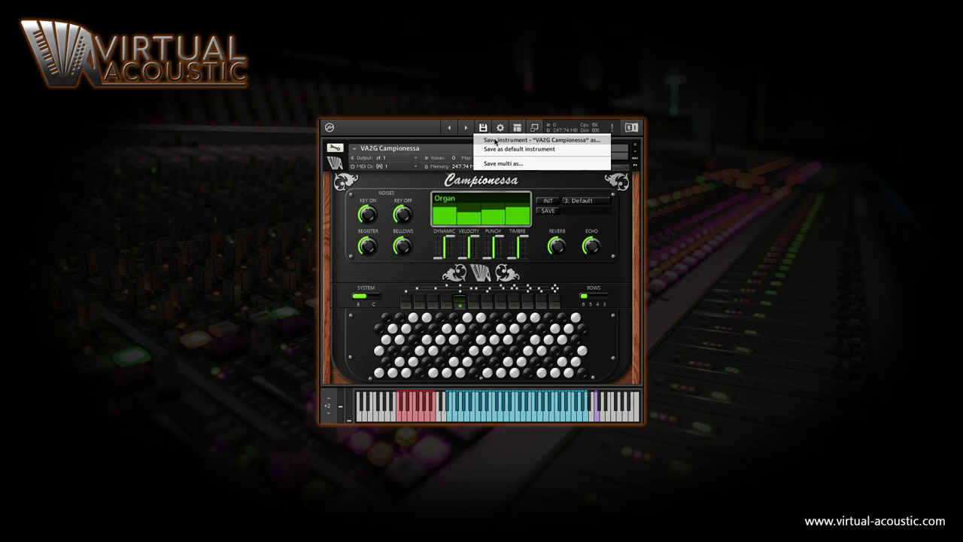
{"action": "left_click", "coordinate": [408, 185]}
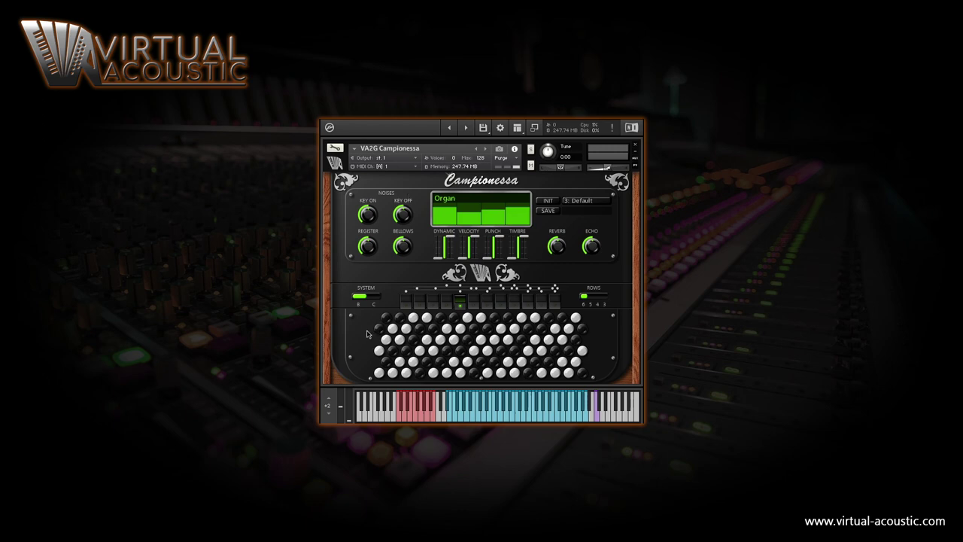
{"action": "left_click", "coordinate": [360, 299]}
{"action": "left_click", "coordinate": [375, 299]}
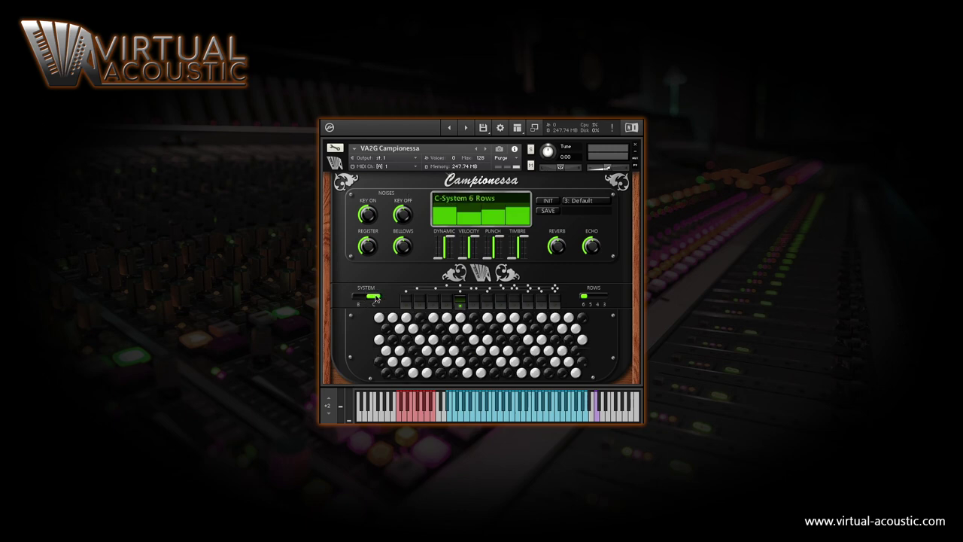
{"action": "left_click", "coordinate": [375, 300]}
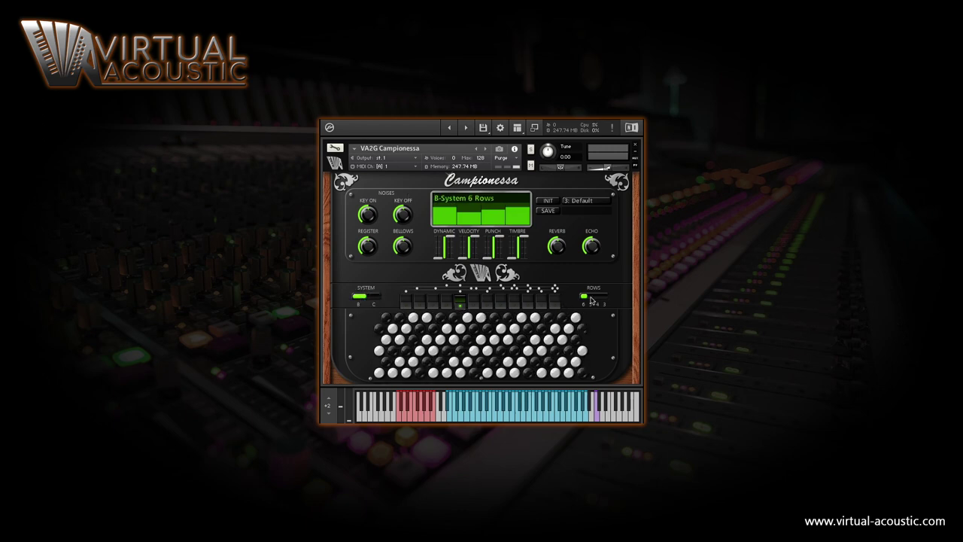
{"action": "left_click_drag", "start_coordinate": [586, 300], "coordinate": [591, 300]}
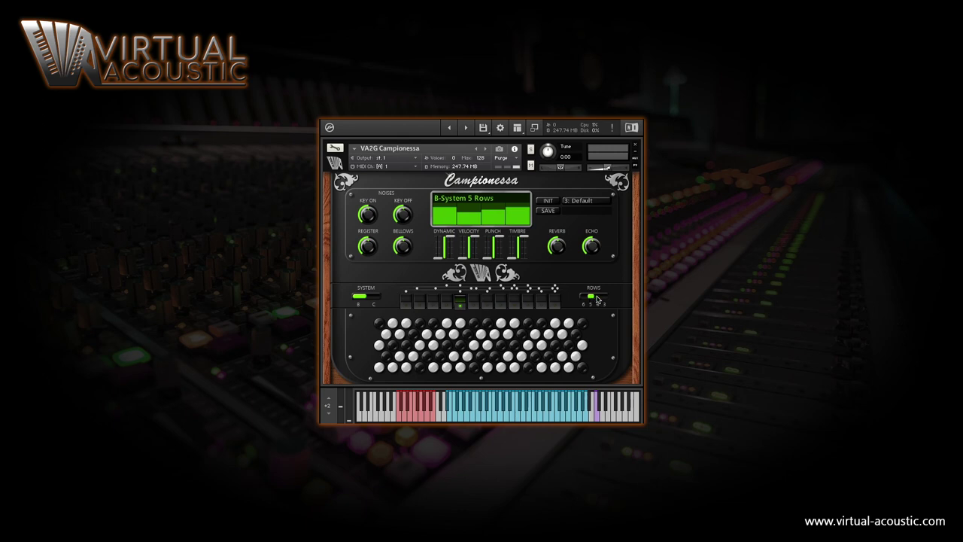
{"action": "left_click", "coordinate": [598, 300]}
{"action": "left_click", "coordinate": [605, 299]}
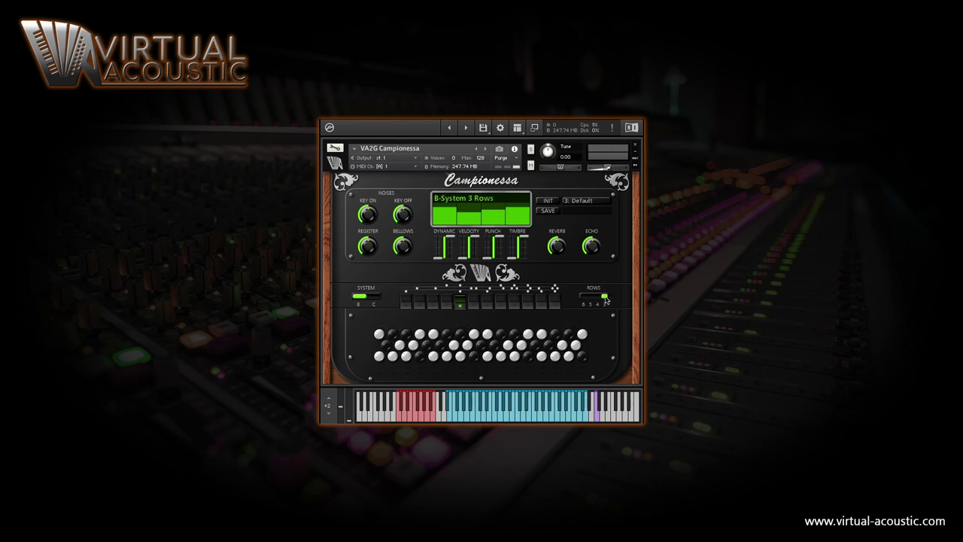
{"action": "left_click", "coordinate": [366, 298]}
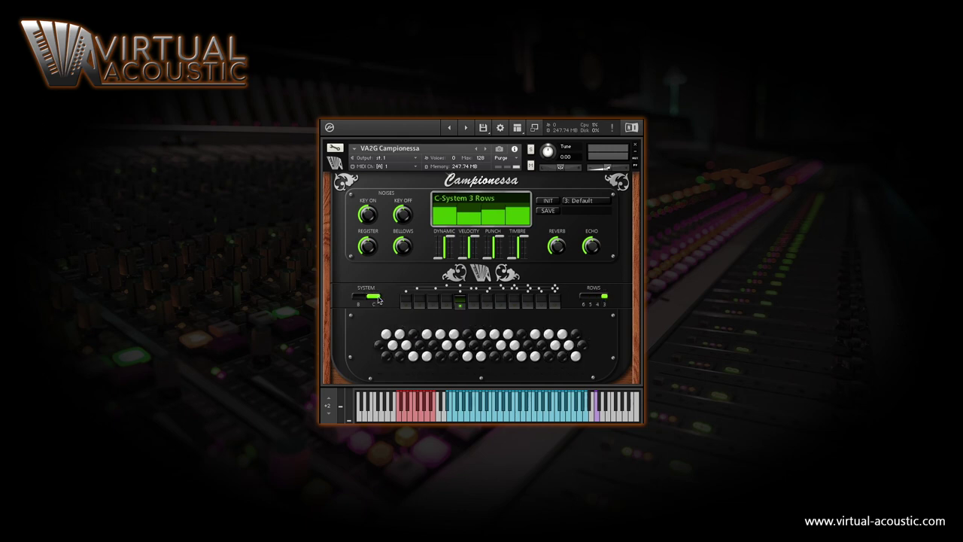
{"action": "left_click", "coordinate": [598, 300]}
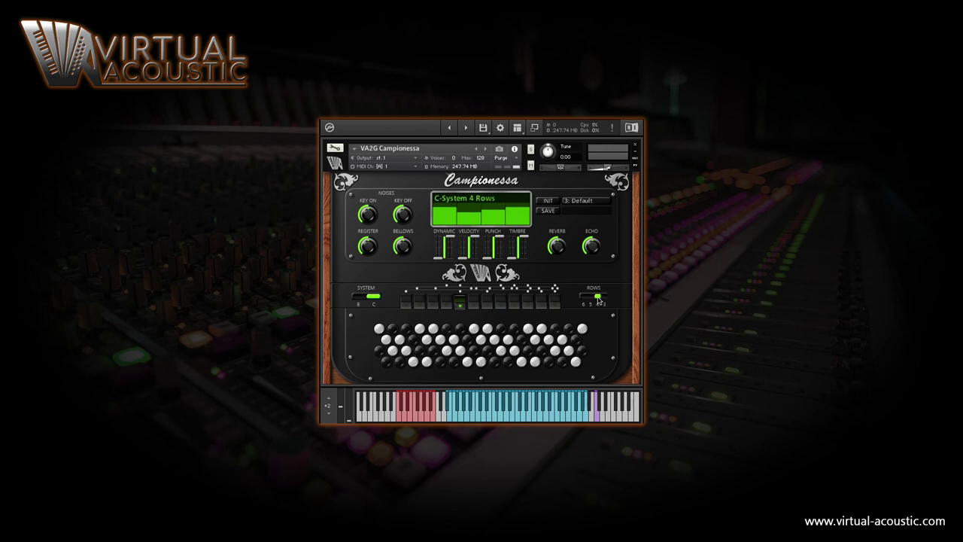
{"action": "left_click", "coordinate": [591, 300]}
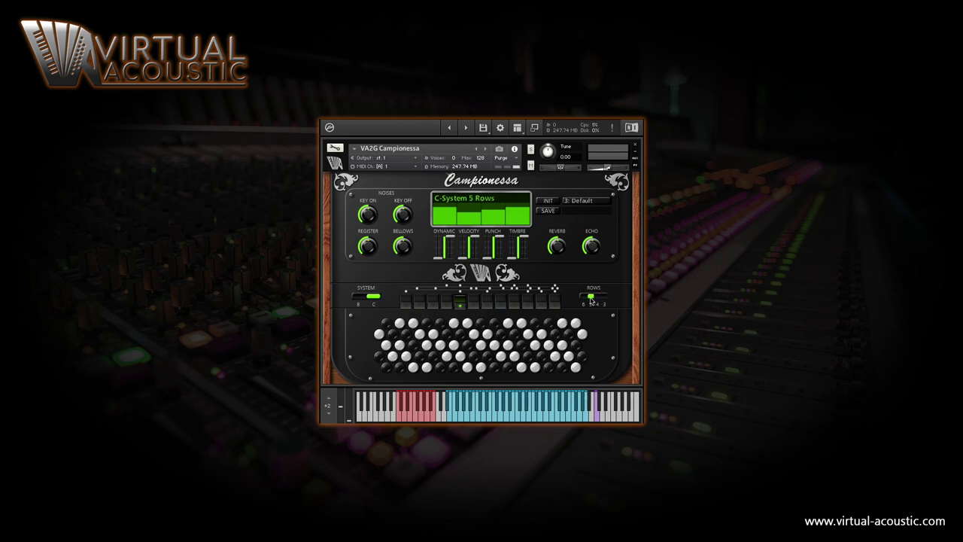
{"action": "left_click", "coordinate": [583, 299]}
{"action": "left_click_drag", "start_coordinate": [585, 300], "coordinate": [600, 300]}
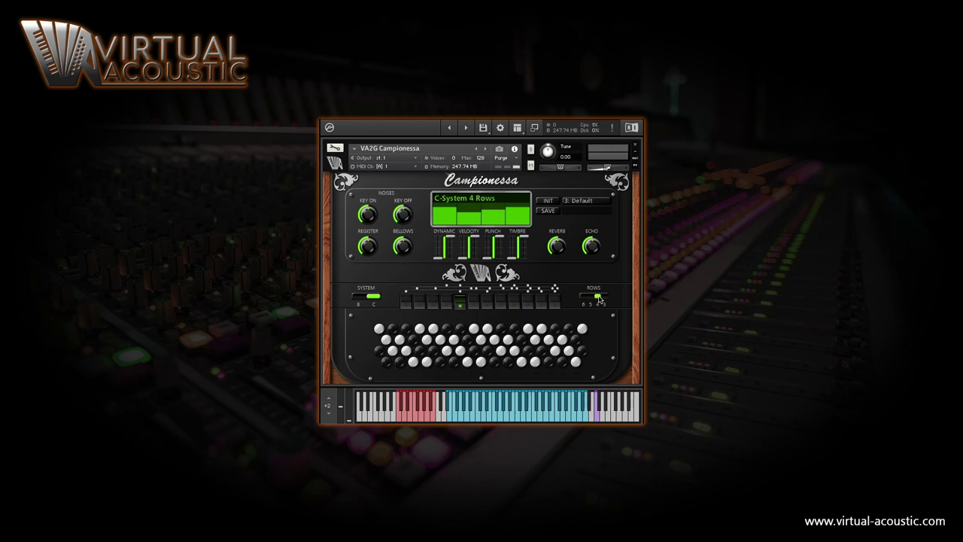
{"action": "left_click", "coordinate": [359, 298]}
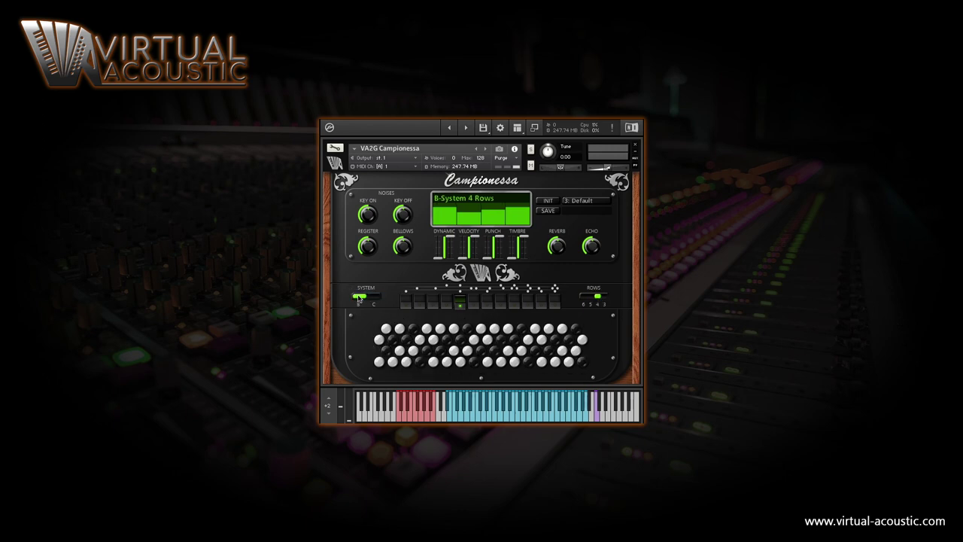
{"action": "left_click", "coordinate": [360, 298]}
{"action": "left_click_drag", "start_coordinate": [598, 299], "coordinate": [592, 299]}
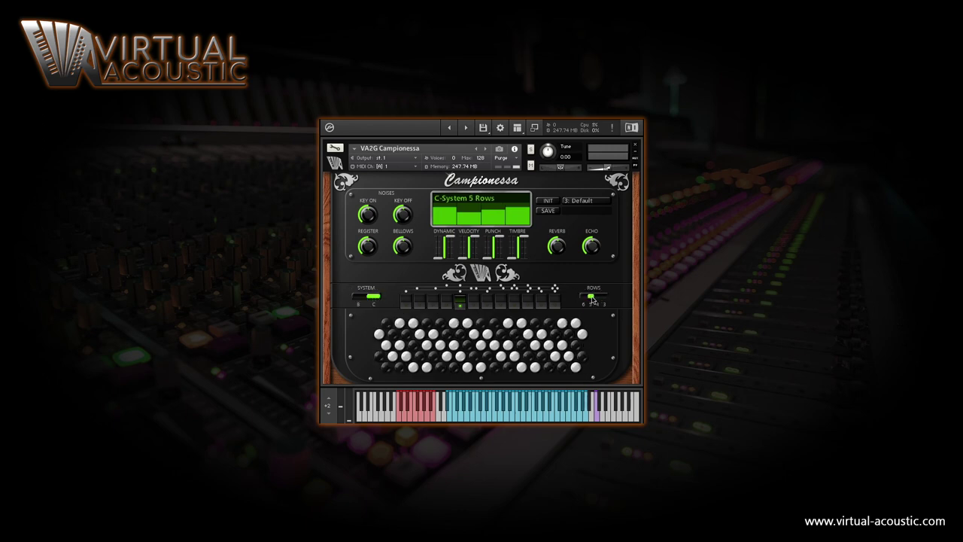
{"action": "left_click", "coordinate": [359, 299]}
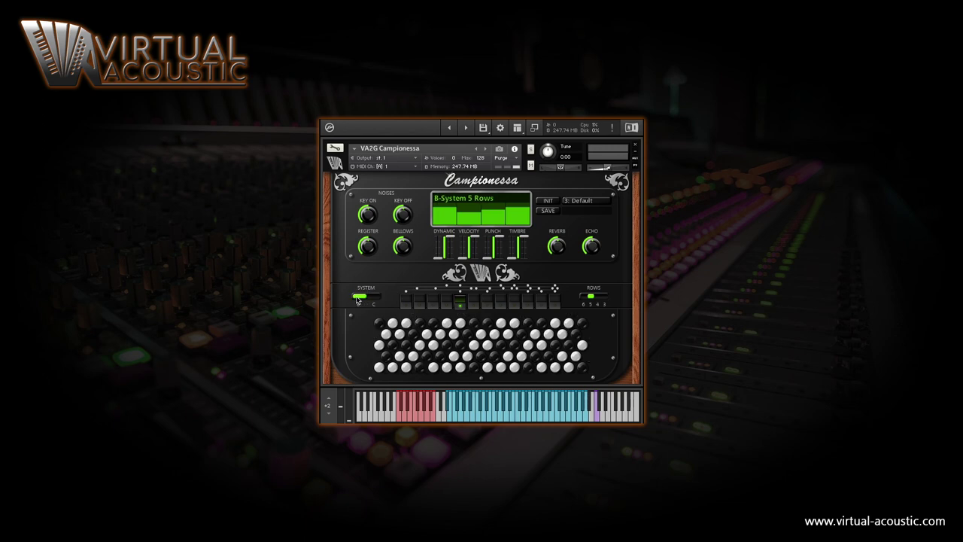
{"action": "left_click_drag", "start_coordinate": [594, 301], "coordinate": [581, 300]}
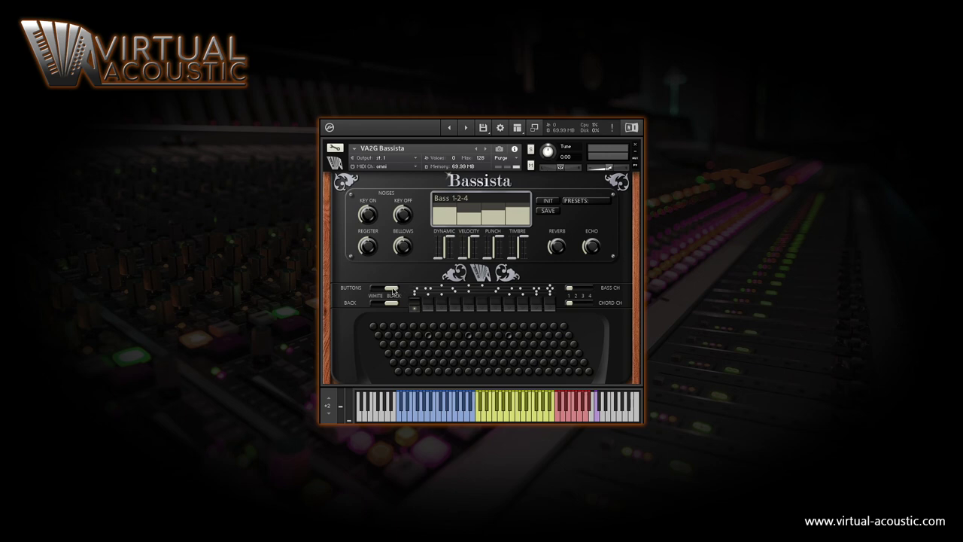
Step: Compare button and body colours, ending with white buttons on the black back panel
{"action": "left_click", "coordinate": [393, 291]}
{"action": "left_click", "coordinate": [393, 304]}
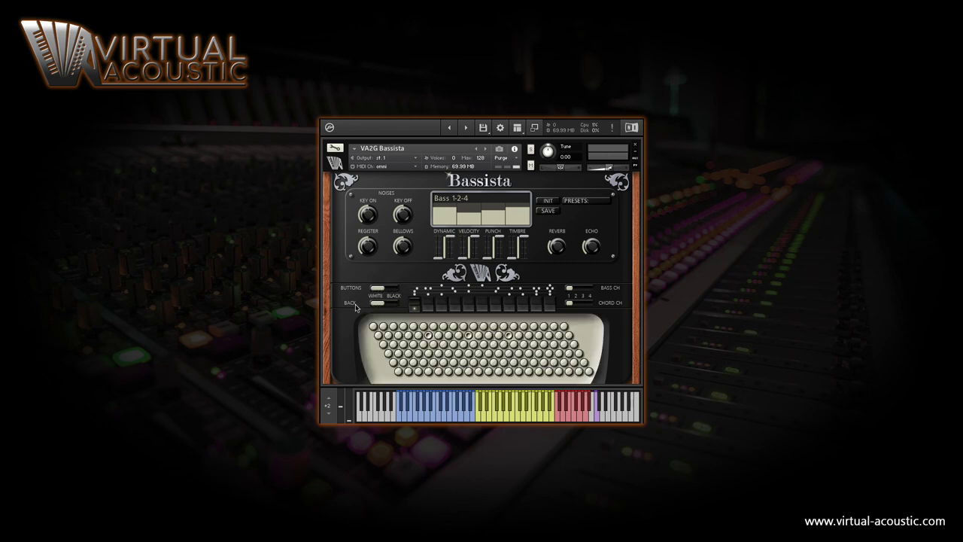
{"action": "left_click", "coordinate": [379, 291]}
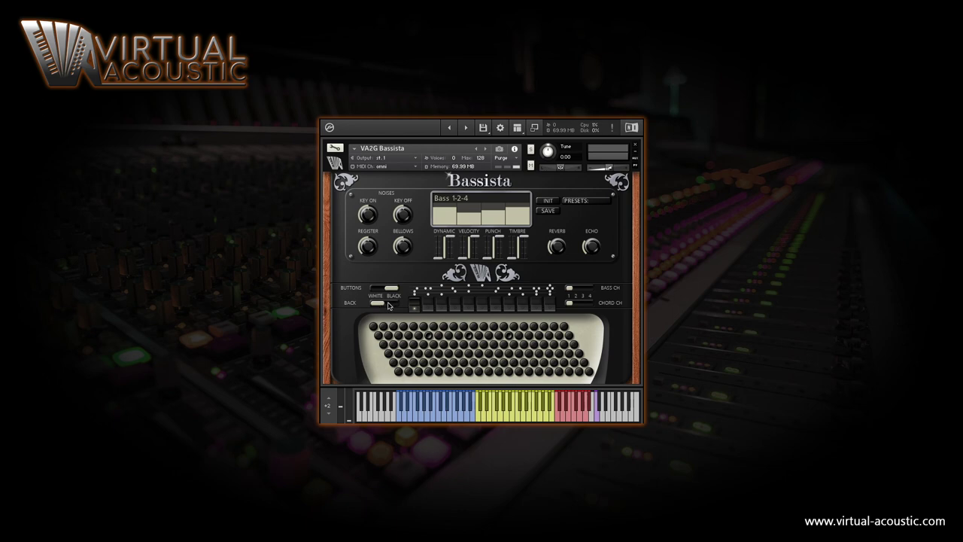
{"action": "left_click", "coordinate": [389, 305]}
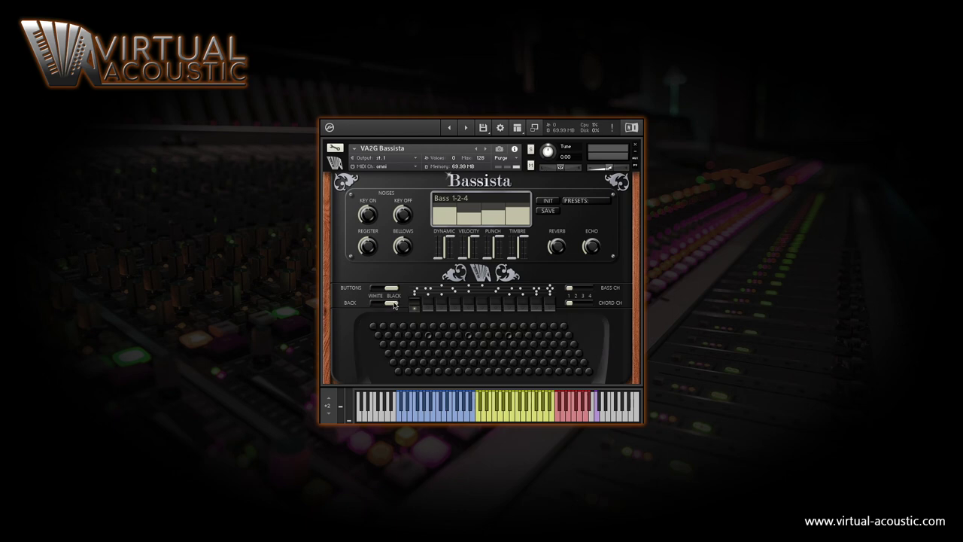
{"action": "left_click", "coordinate": [391, 290]}
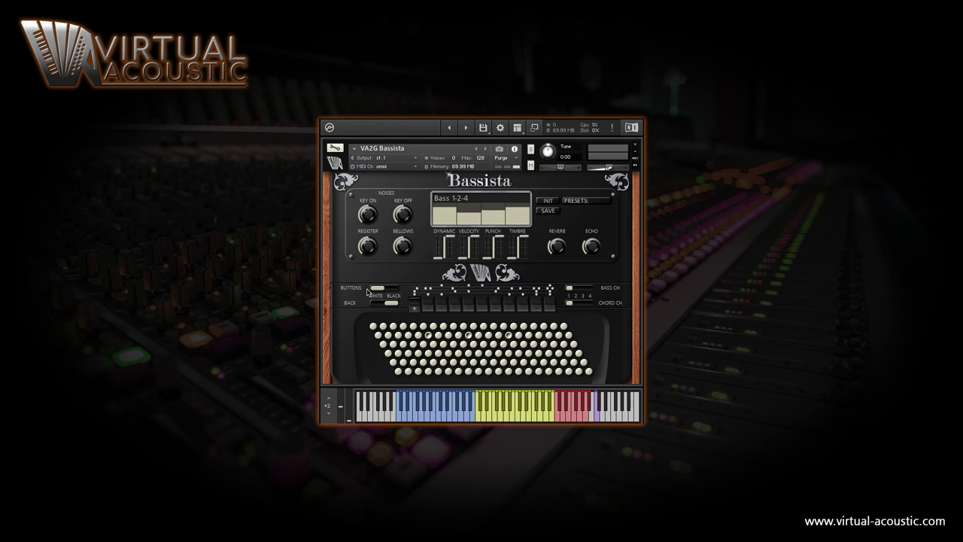
{"action": "left_click_drag", "start_coordinate": [569, 289], "coordinate": [576, 289]}
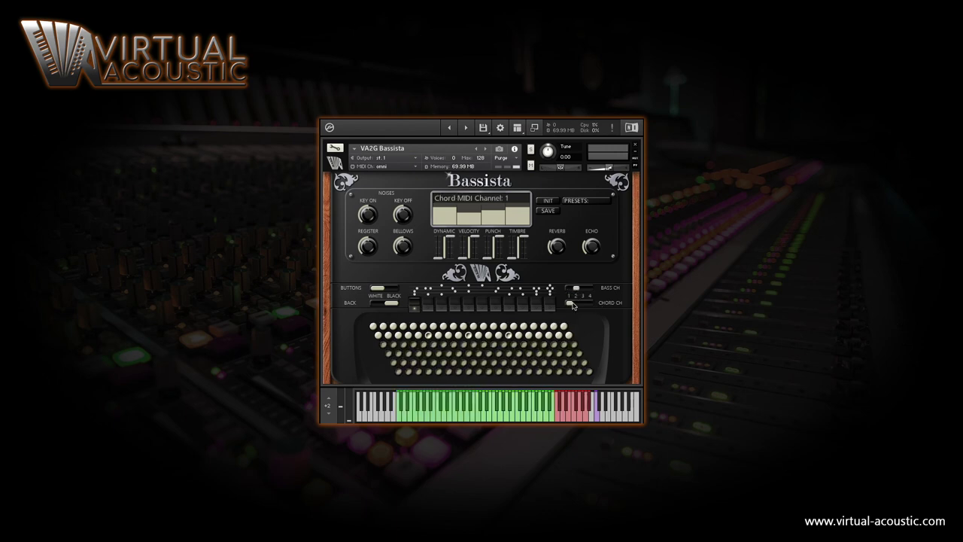
{"action": "left_click_drag", "start_coordinate": [570, 304], "coordinate": [584, 305]}
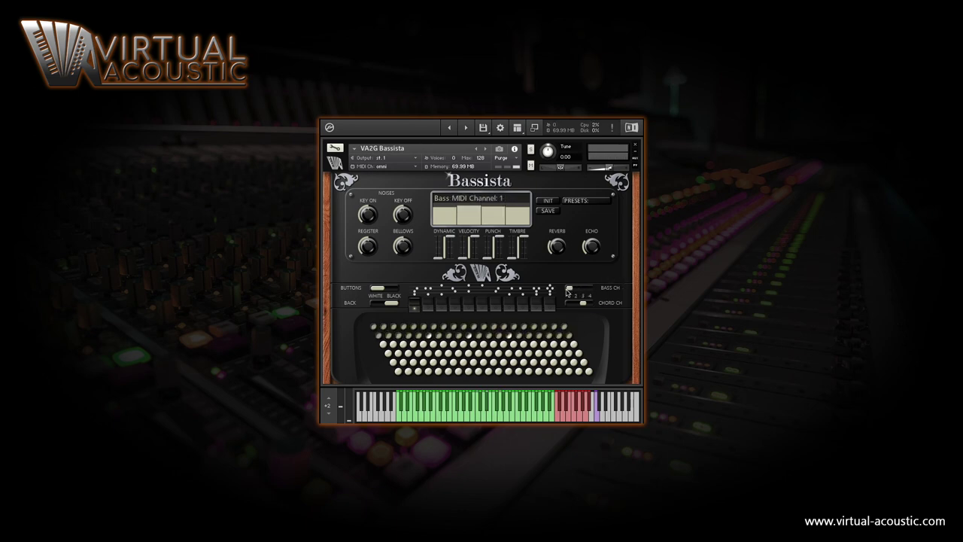
{"action": "left_click_drag", "start_coordinate": [588, 306], "coordinate": [560, 307]}
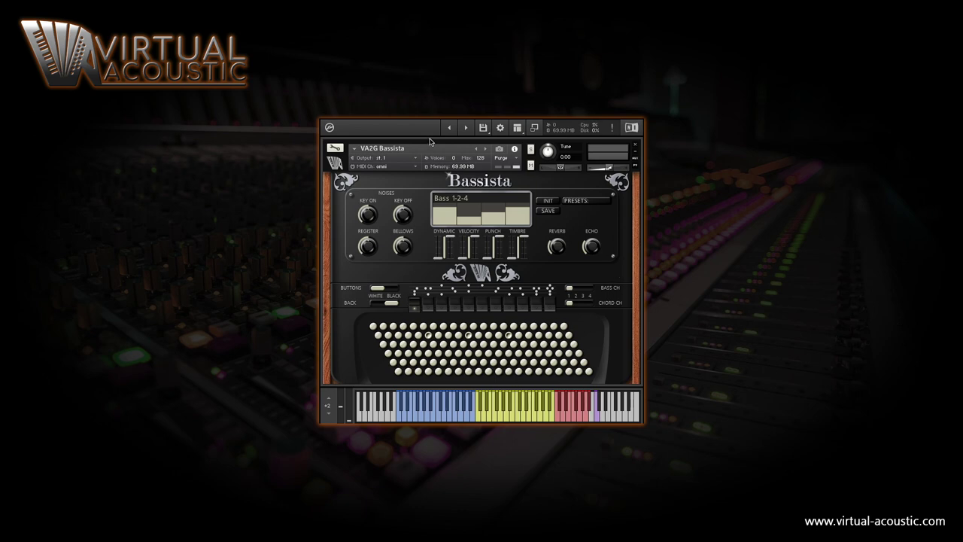
{"action": "left_click", "coordinate": [416, 166]}
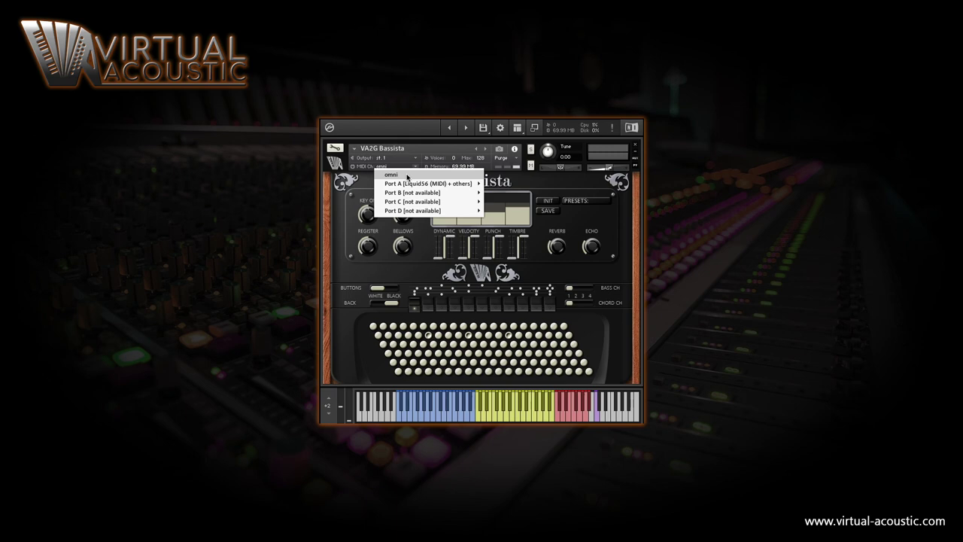
{"action": "left_click", "coordinate": [407, 176]}
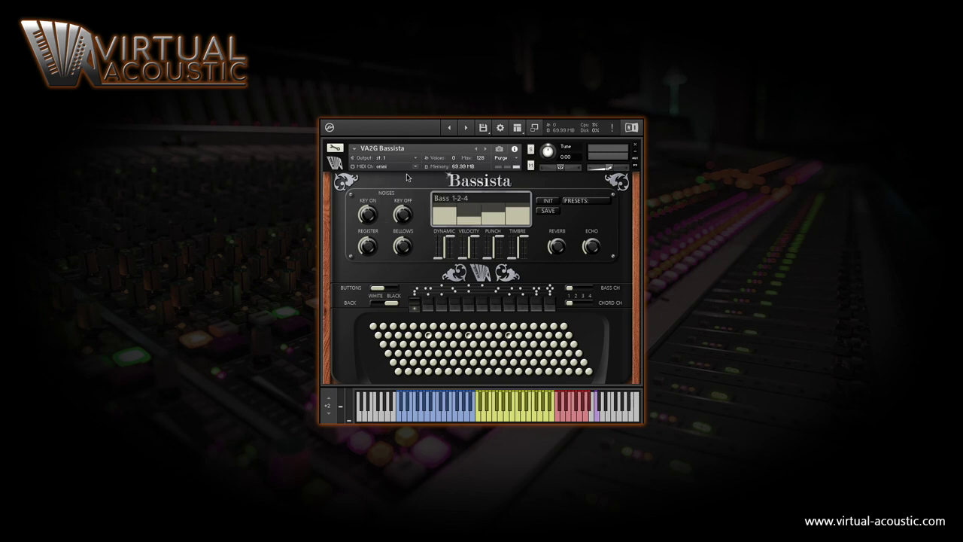
{"action": "left_click", "coordinate": [564, 418]}
{"action": "left_click", "coordinate": [576, 418]}
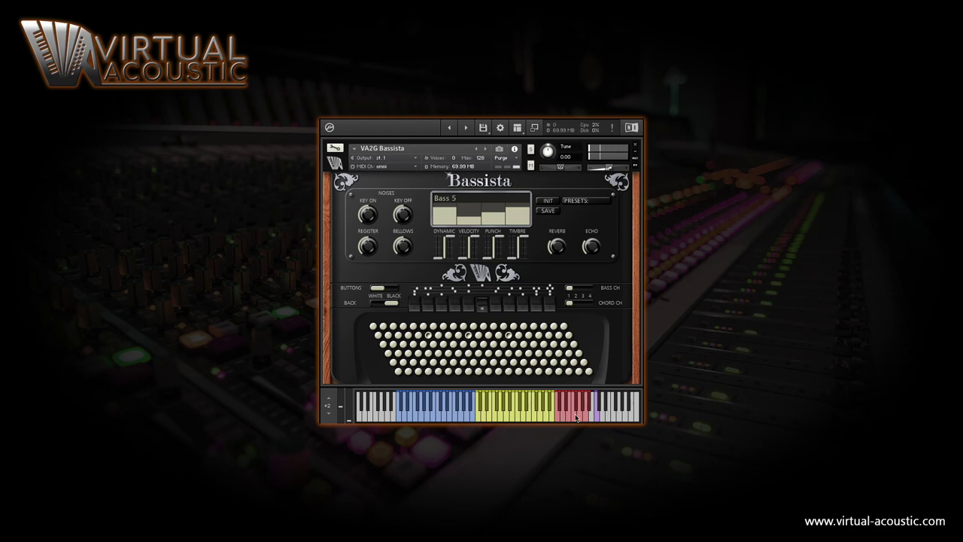